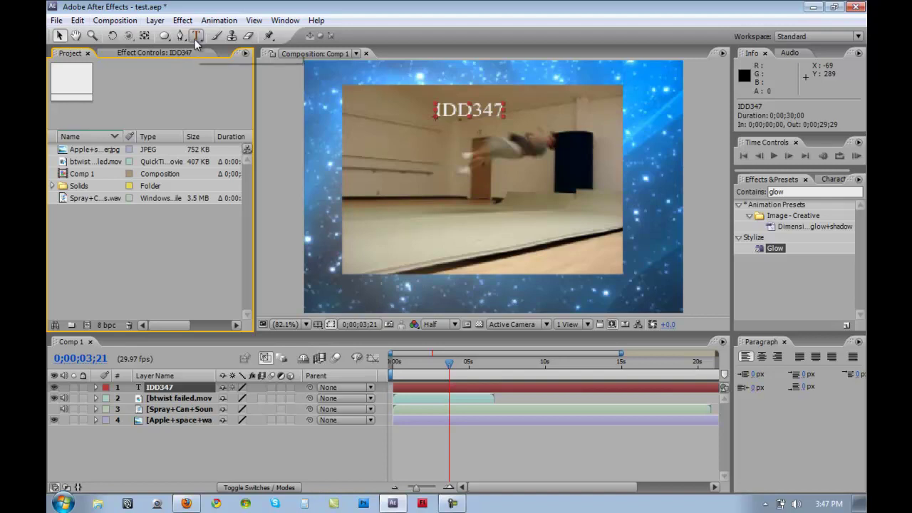
Create a new black solid layer matching the composition size of 720 by 480 pixels.
click(156, 20)
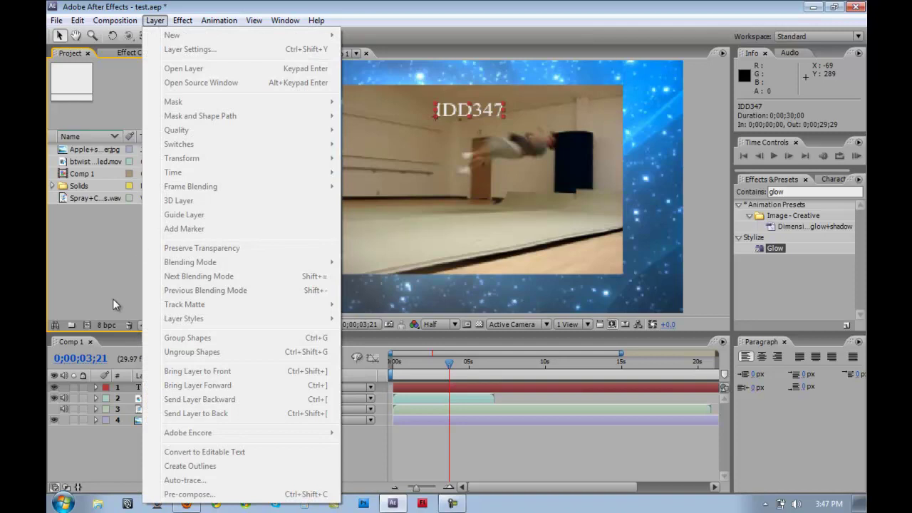
click(91, 287)
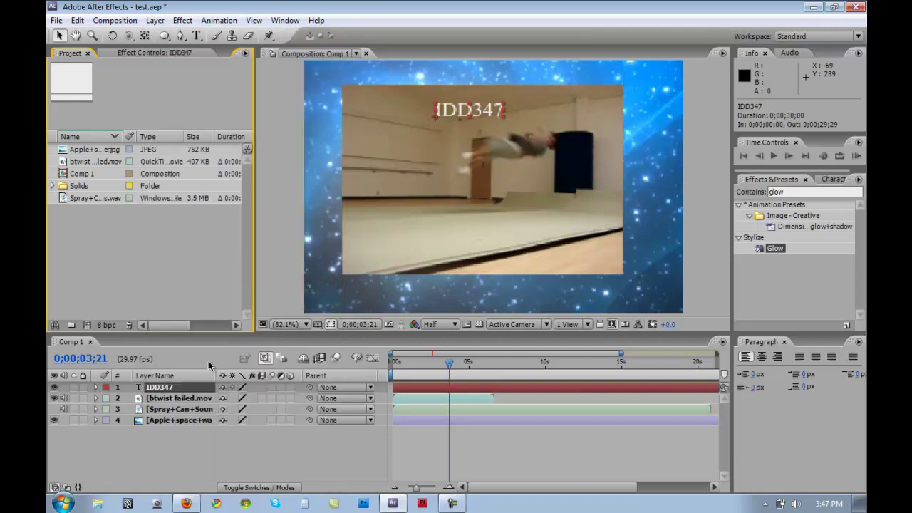
click(191, 379)
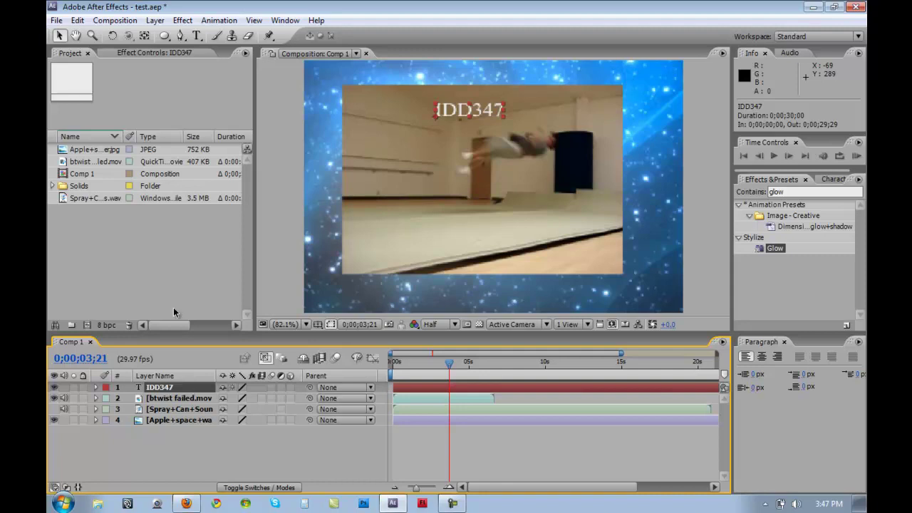
click(156, 20)
mouse_move(163, 37)
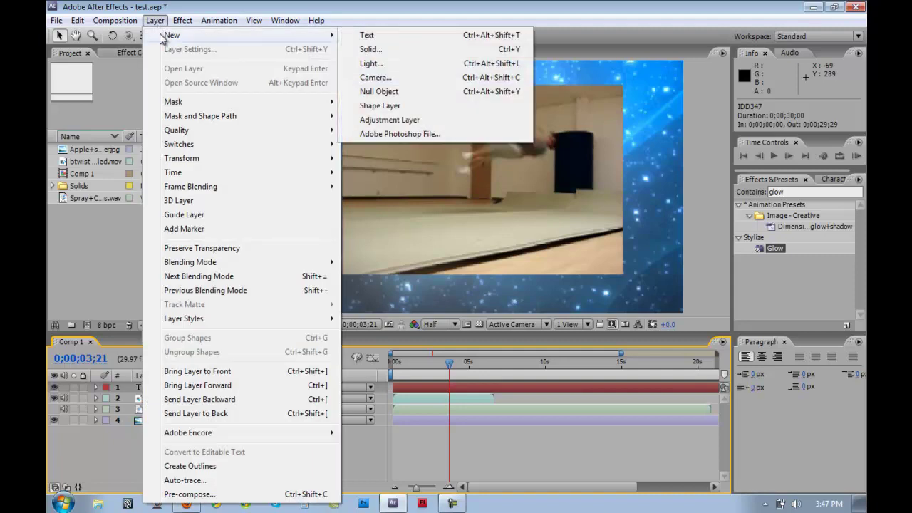
key(Down)
key(Down)
key(Down)
key(Down)
key(Down)
key(Down)
key(Down)
key(Down)
key(Down)
key(Down)
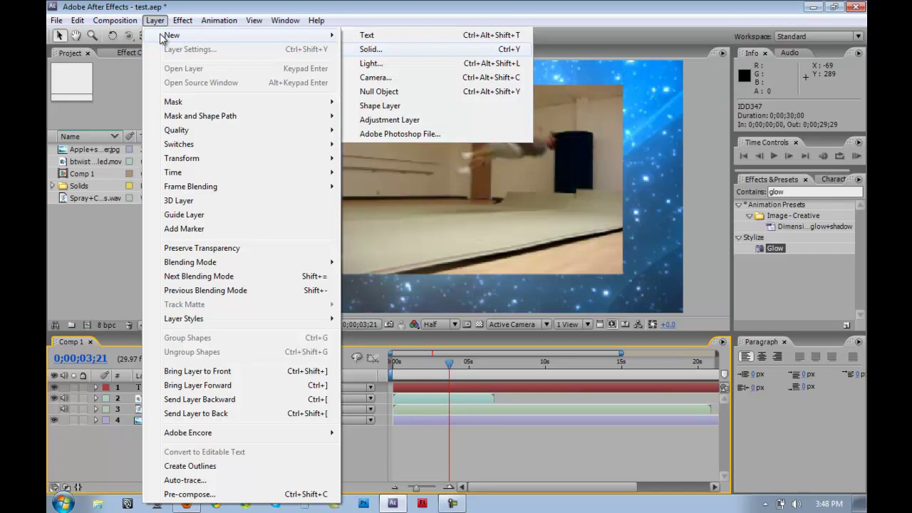
key(Return)
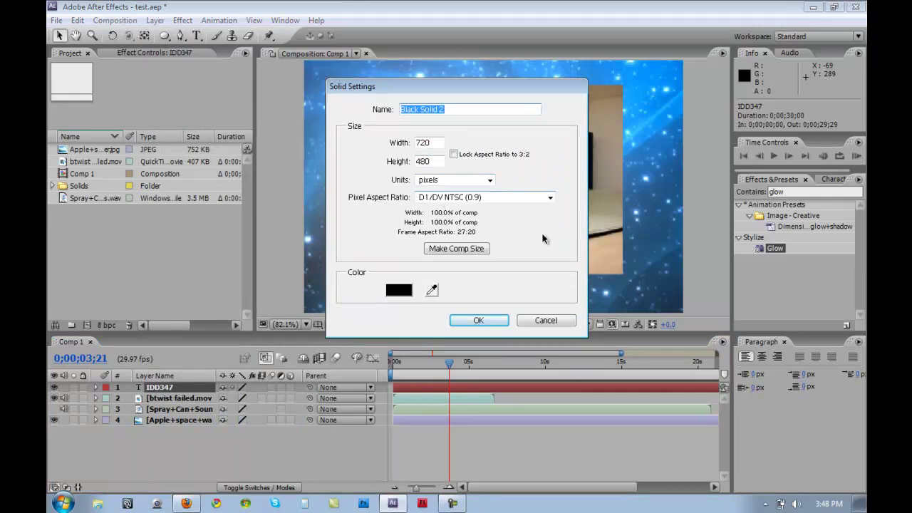
click(464, 249)
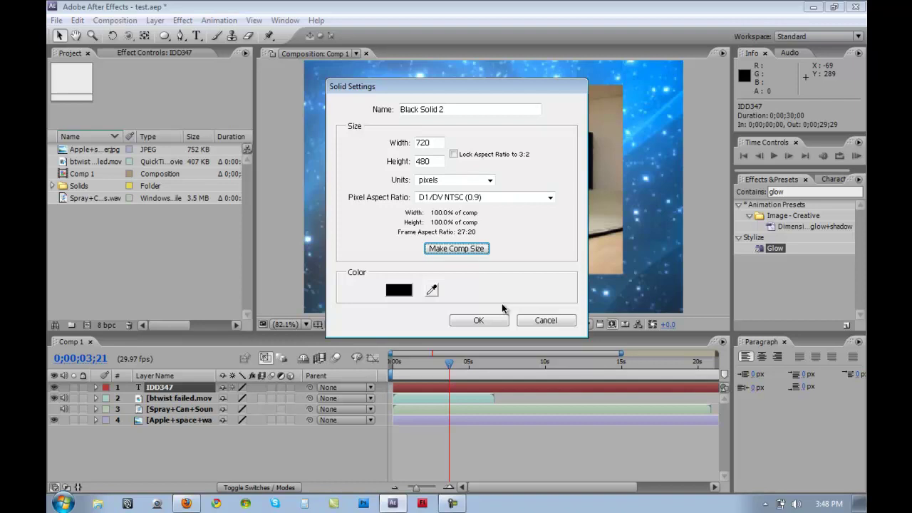
click(493, 320)
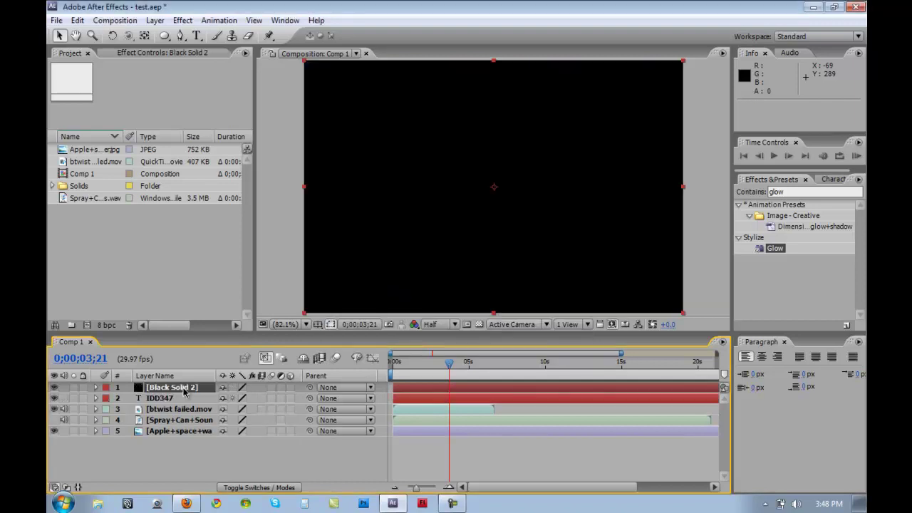
Rename the new black solid layer as bg.
key(Return)
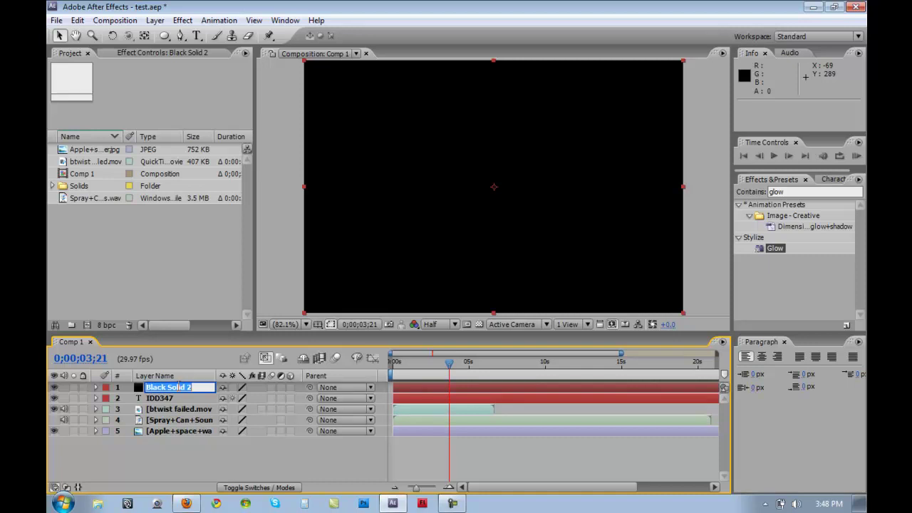
text(bg)
key(Return)
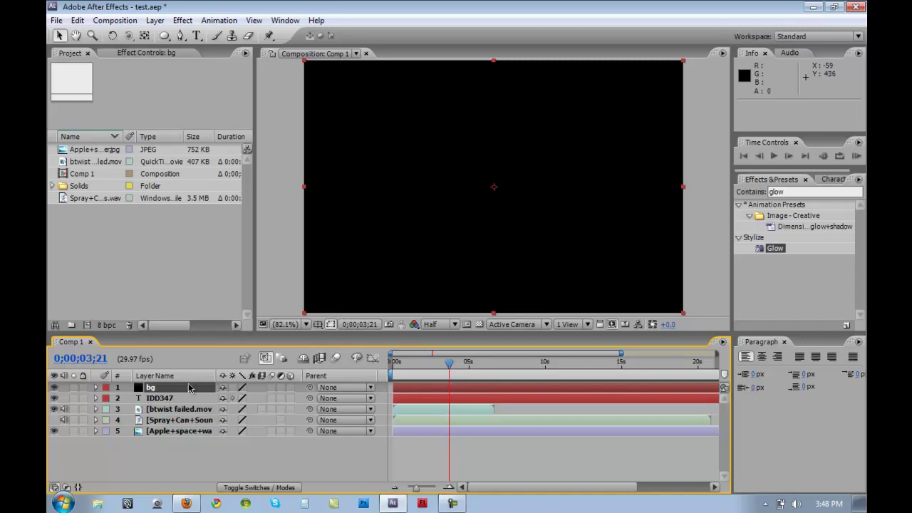
Add an elliptical mask to the bg layer that fills the whole composition frame.
click(165, 36)
drag(168, 41, 199, 63)
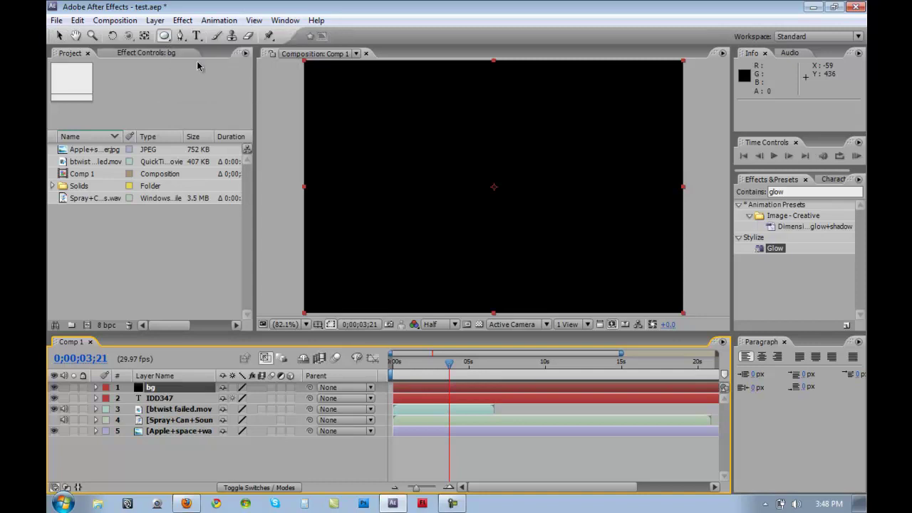
double_click(164, 36)
key(v)
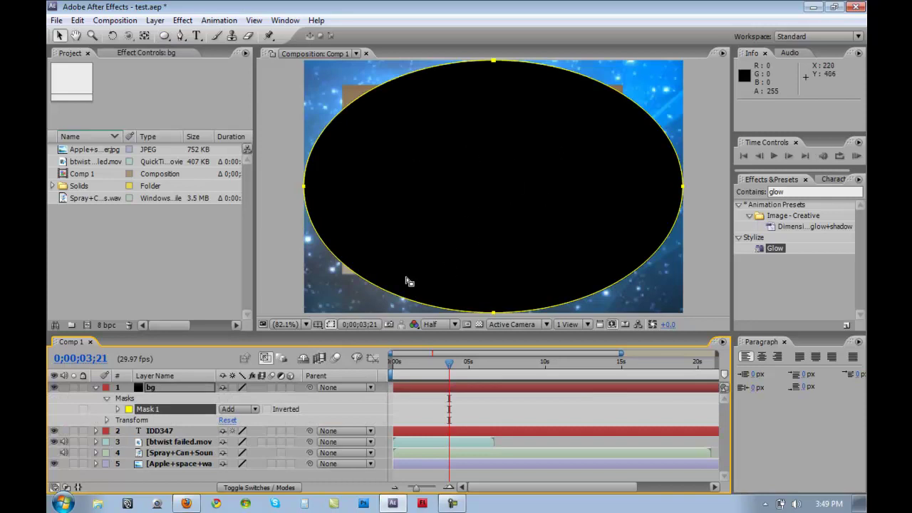
Change the mode of the bg layer's mask to Subtract.
click(188, 386)
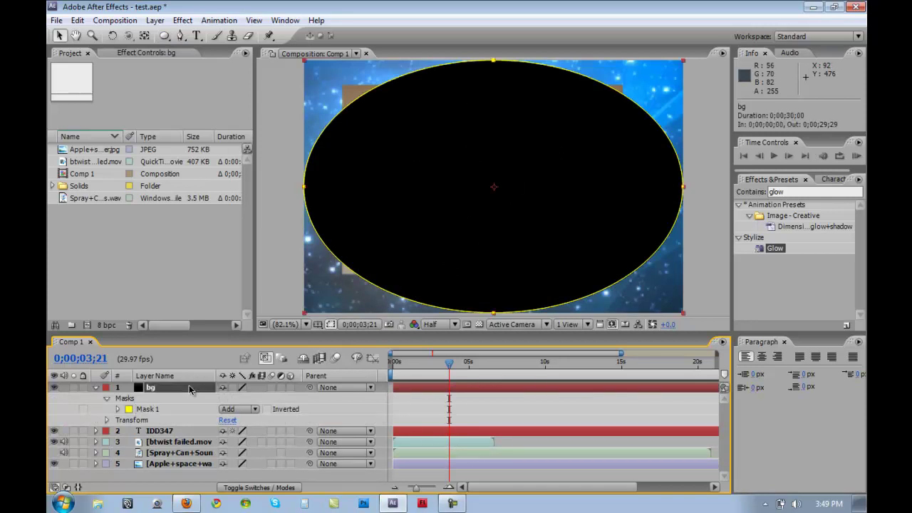
click(254, 411)
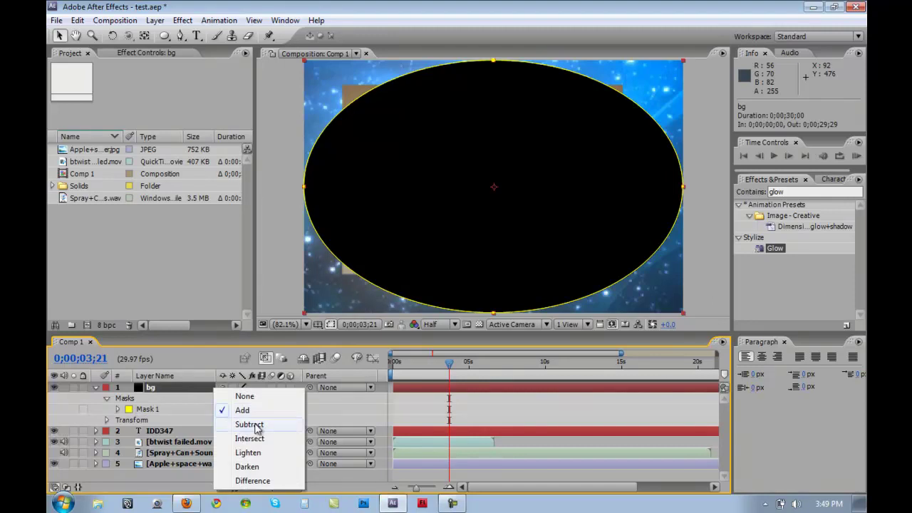
click(255, 425)
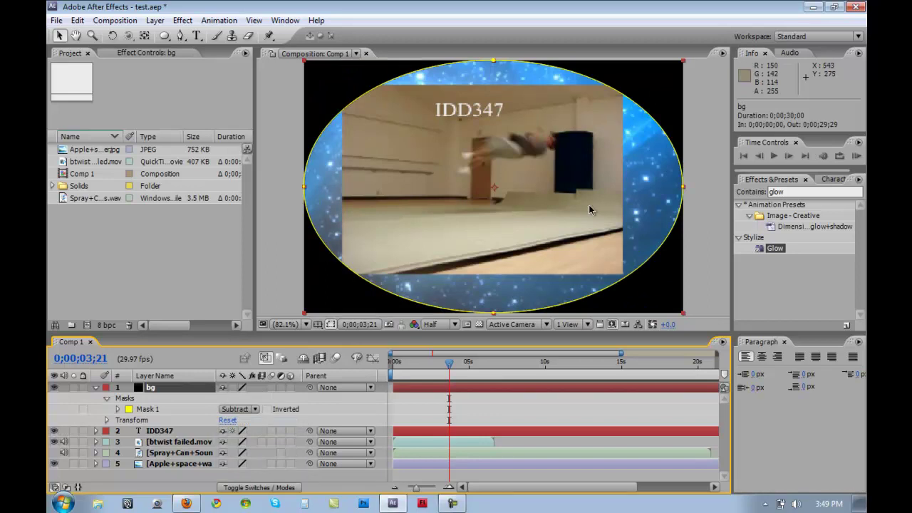
Set the Mask Feather of the bg layer's mask to 92 pixels.
click(118, 410)
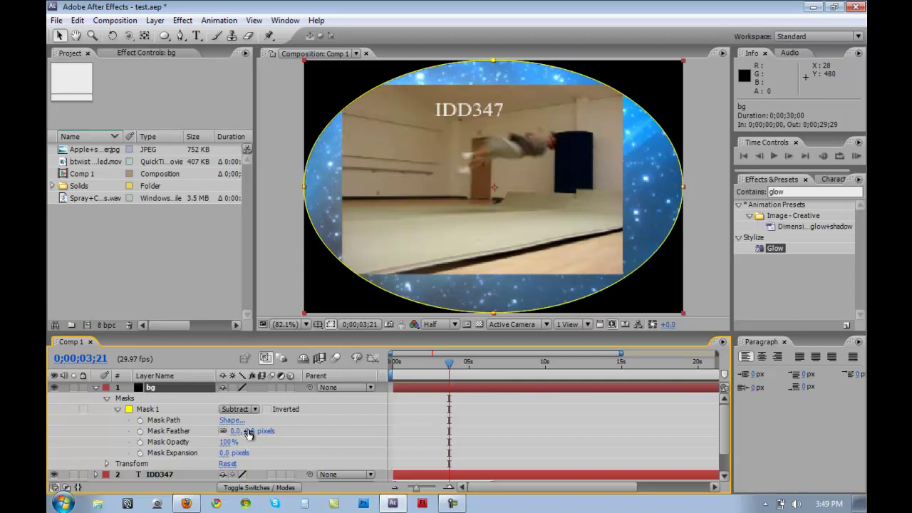
drag(248, 433, 303, 427)
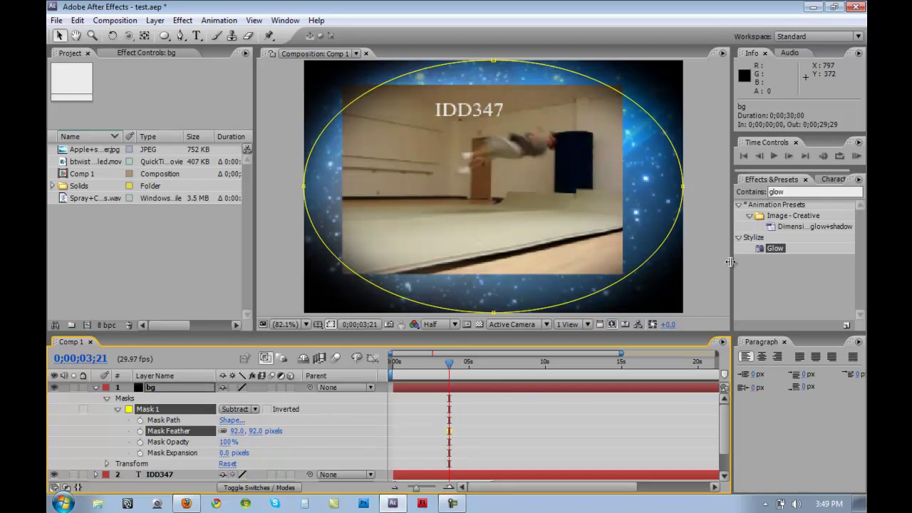
click(162, 388)
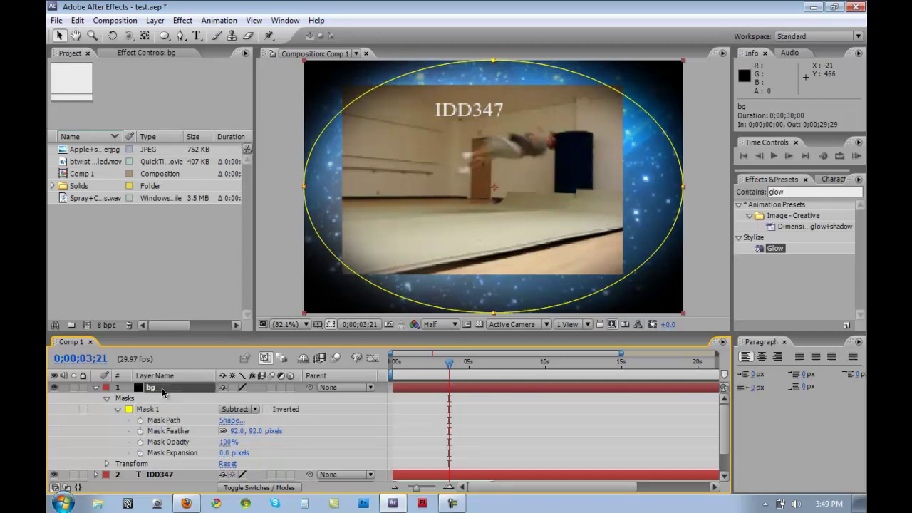
click(182, 476)
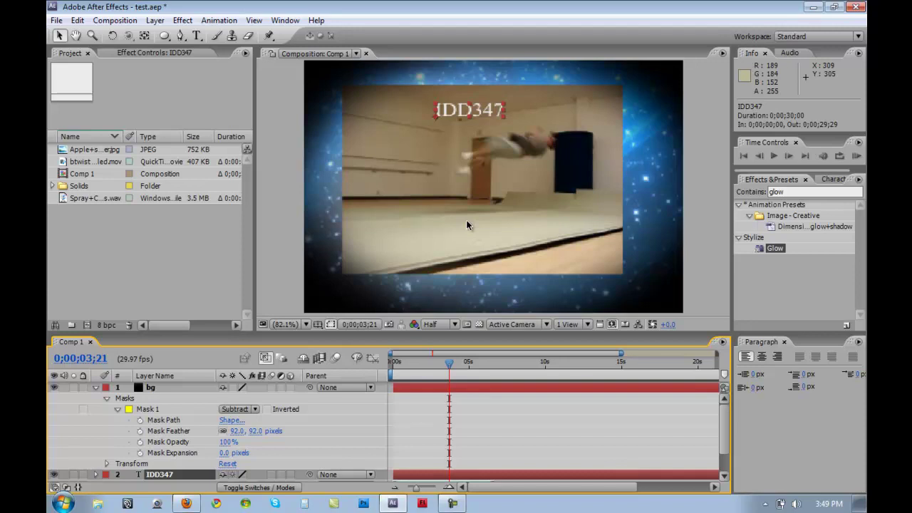
Collapse the bg layer's properties and move the layer directly below the IDD347 text layer.
click(95, 388)
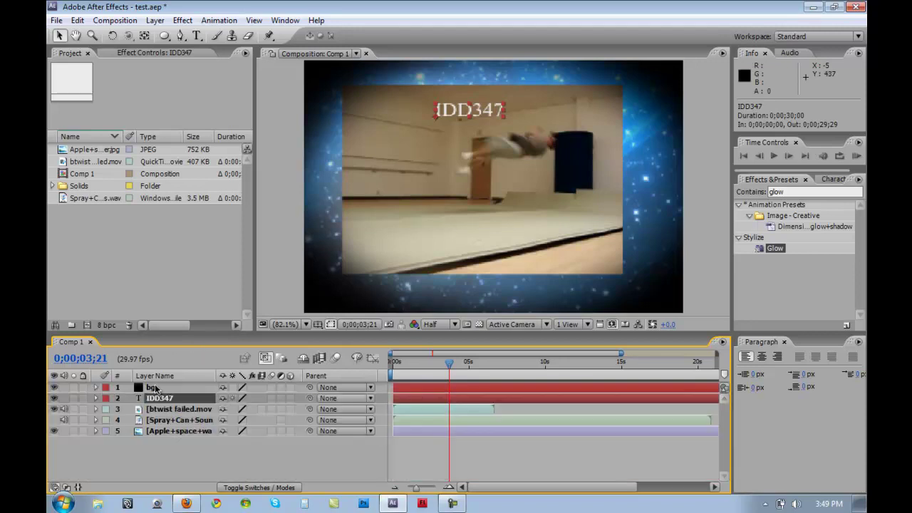
click(154, 388)
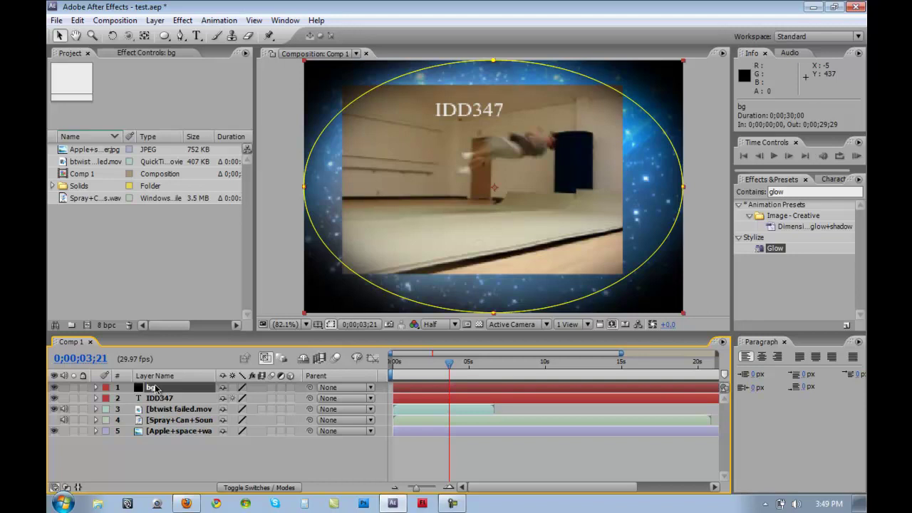
drag(155, 387, 171, 415)
Create a new adjustment layer above the IDD347 text layer.
click(178, 388)
click(154, 20)
key(Down)
key(Down)
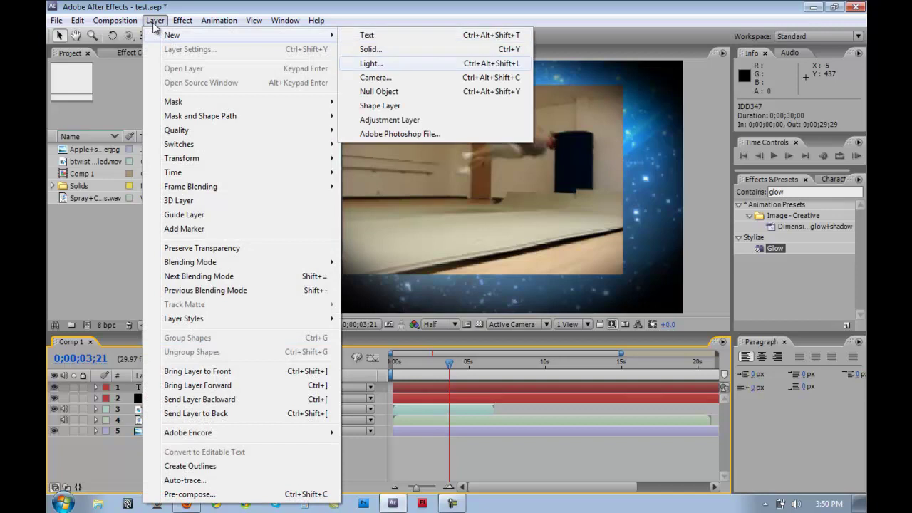
key(Down)
key(Down)
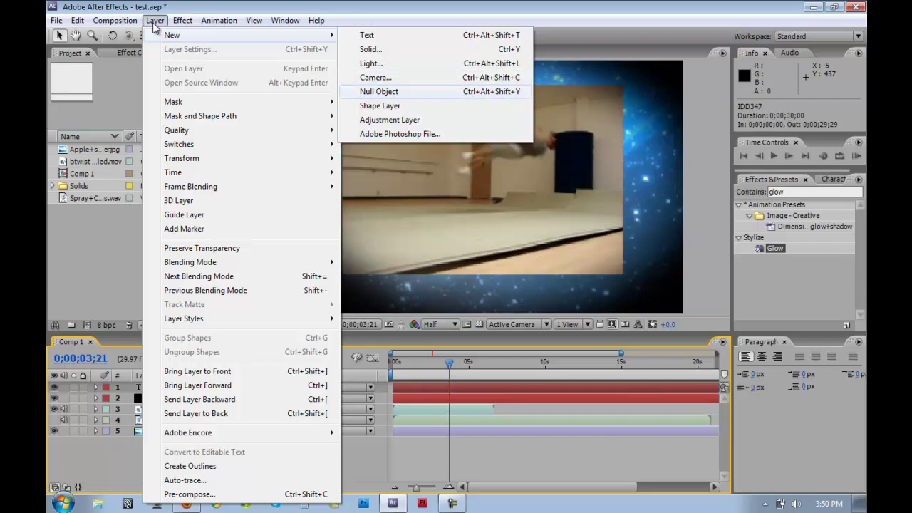
key(Down)
key(Down)
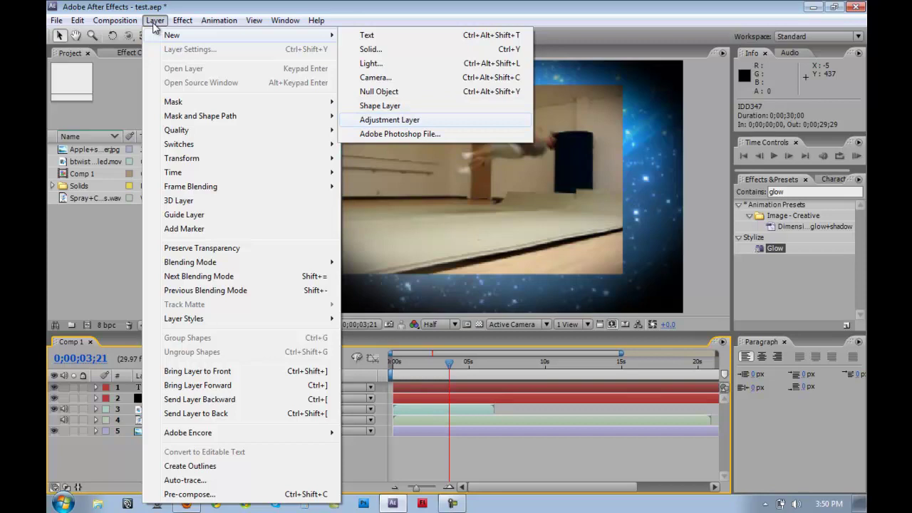
key(Return)
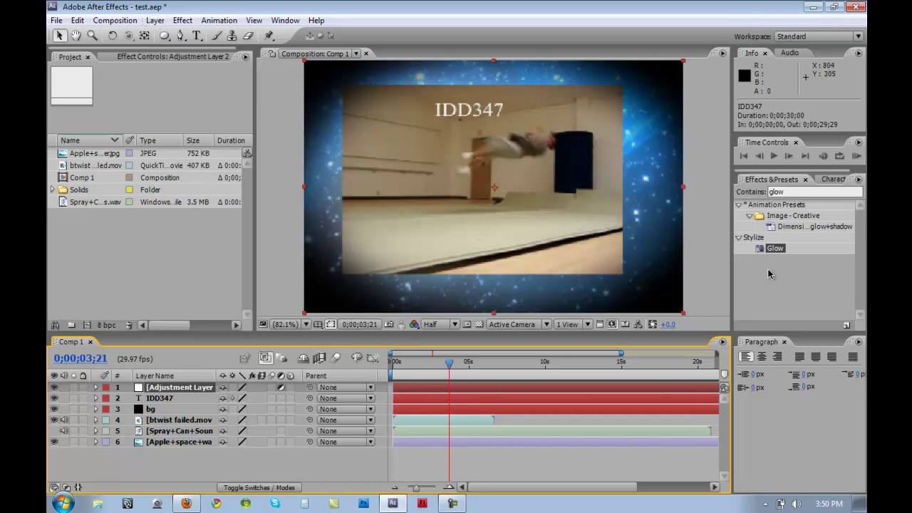
Clear the effects search, select the adjustment layer and search the effects for "glow".
click(787, 191)
key(BackSpace)
key(BackSpace)
key(BackSpace)
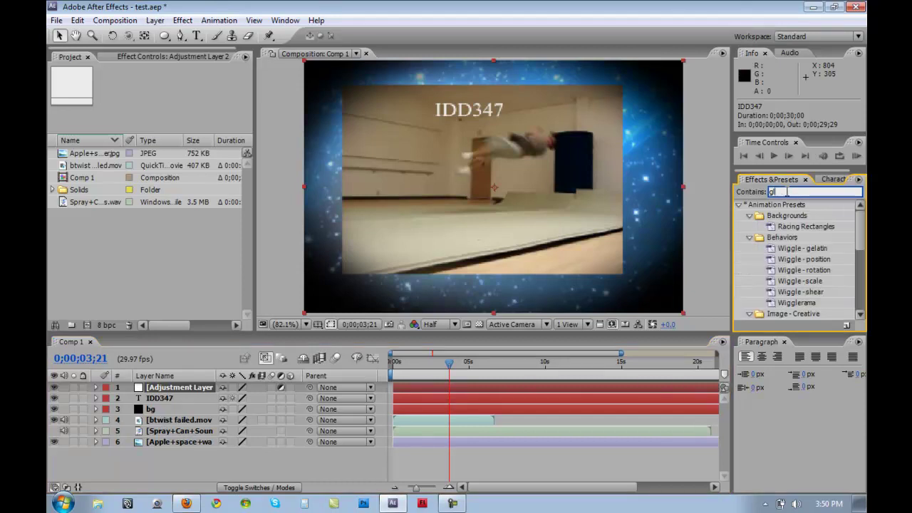
key(BackSpace)
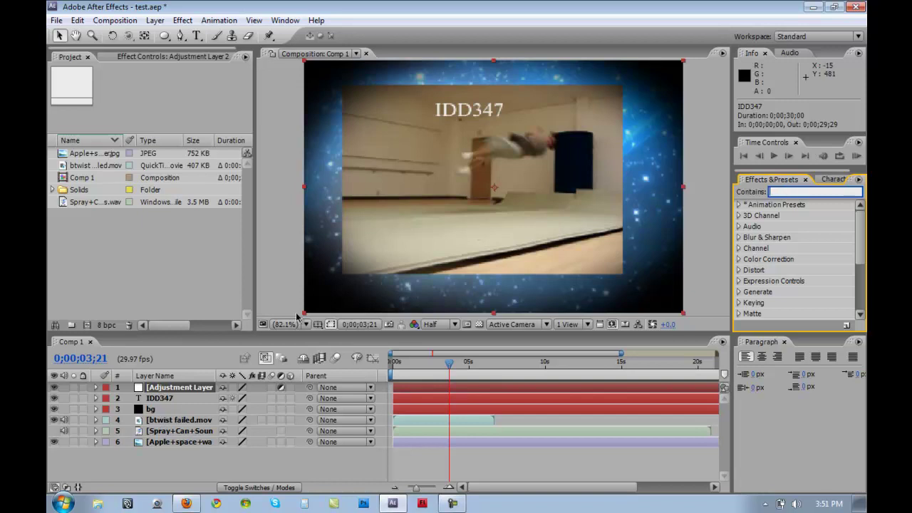
click(185, 388)
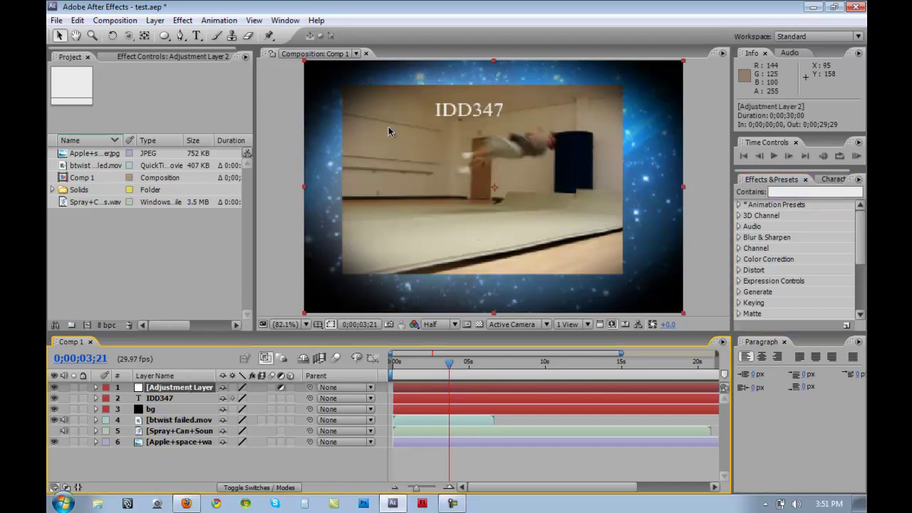
click(784, 192)
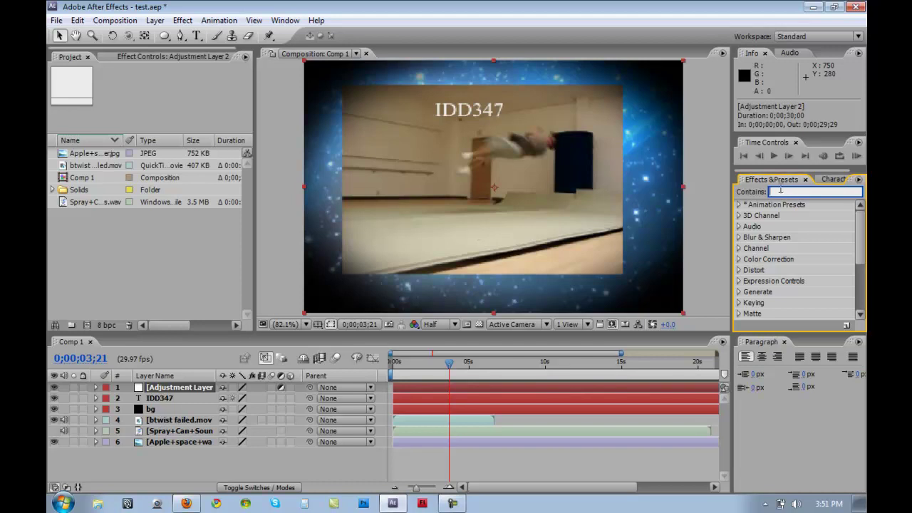
text(glow)
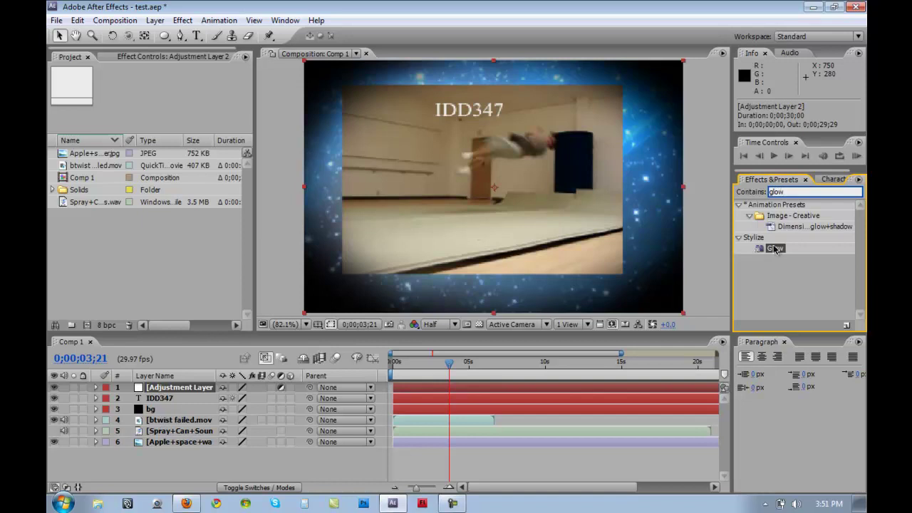
click(178, 22)
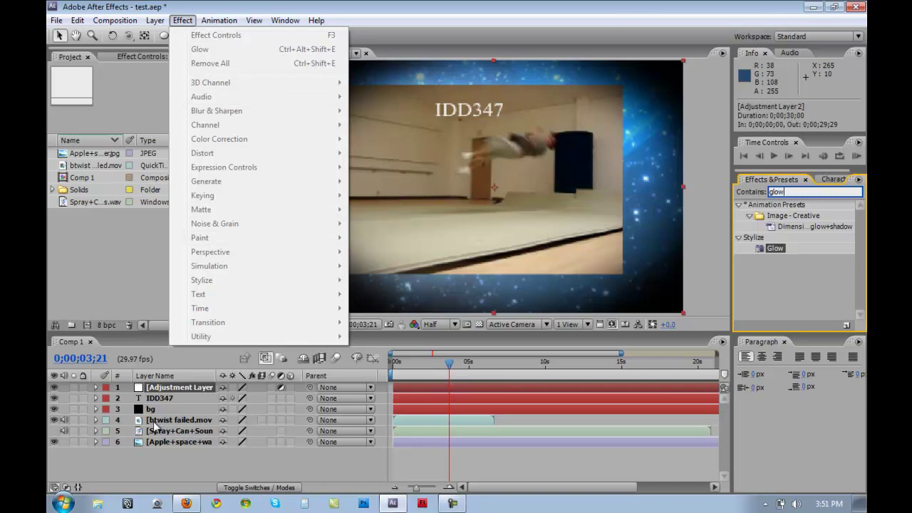
click(184, 388)
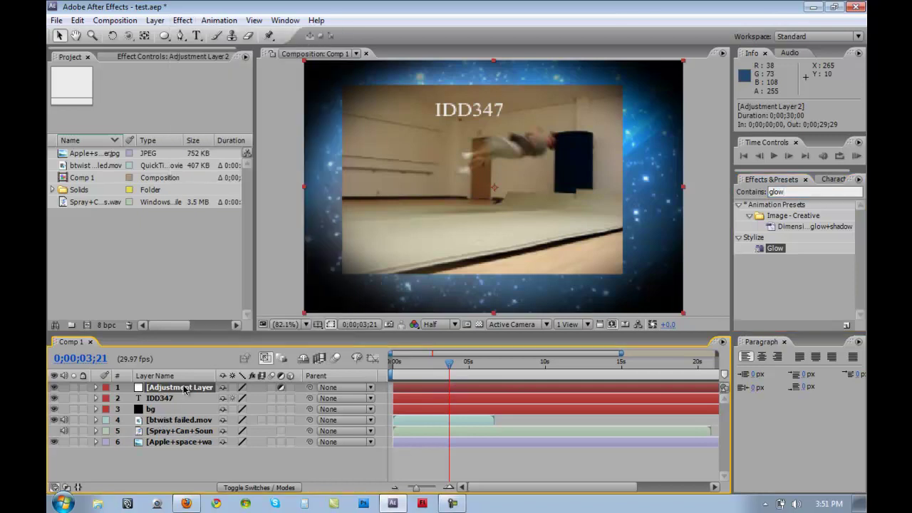
click(166, 22)
mouse_move(183, 21)
mouse_move(211, 114)
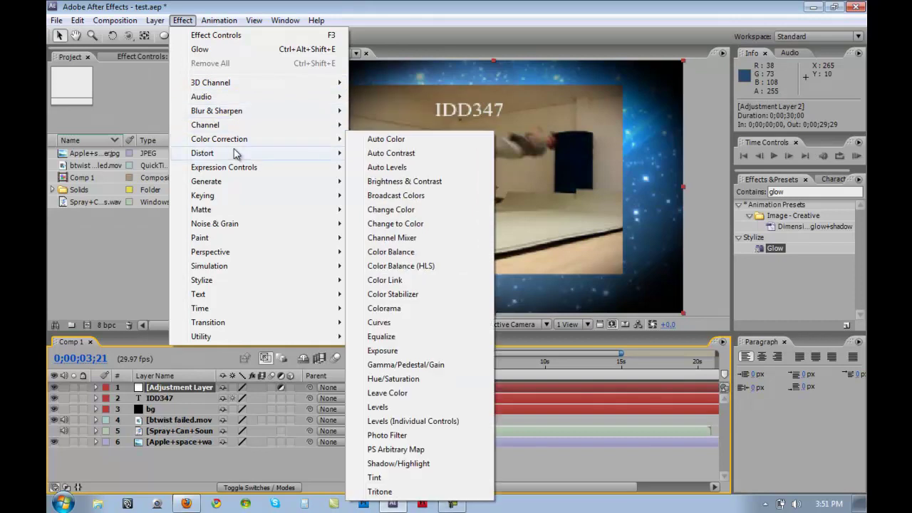
mouse_move(248, 144)
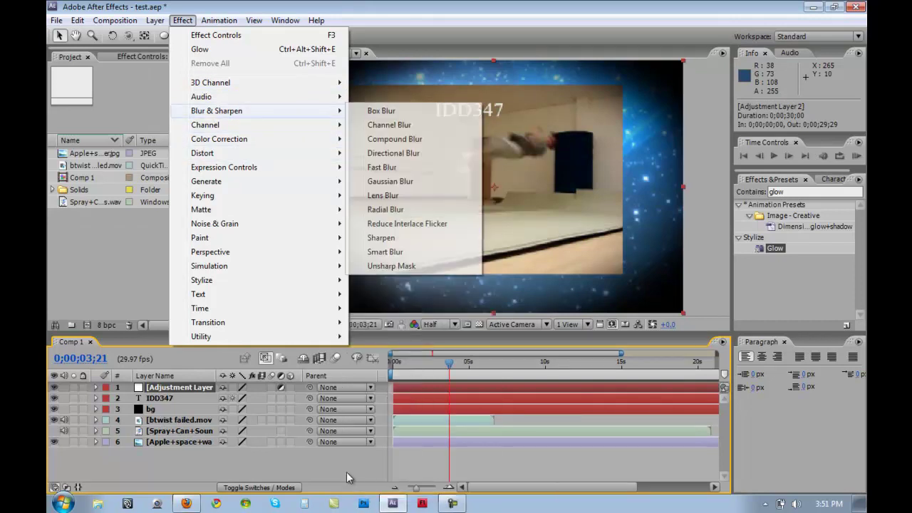
click(196, 401)
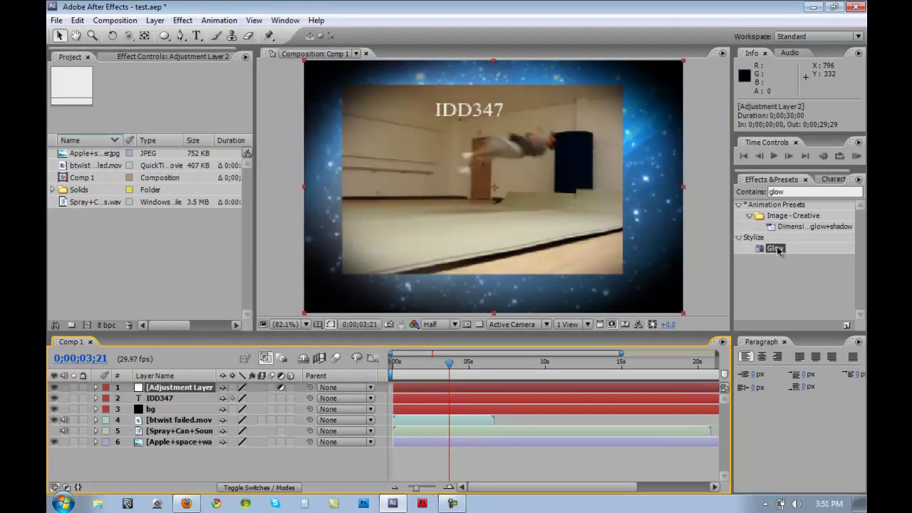
Apply the Glow effect to the adjustment layer and move the IDD347 text layer above it.
drag(779, 250, 198, 389)
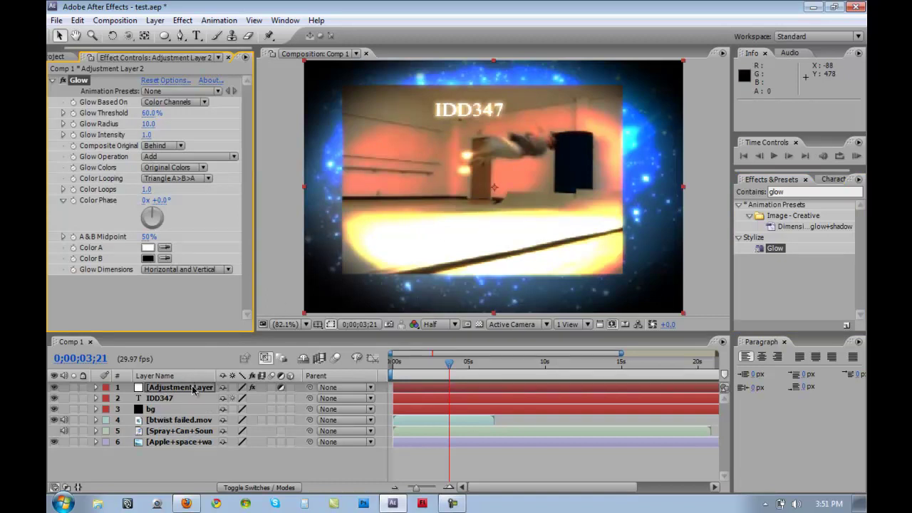
click(174, 400)
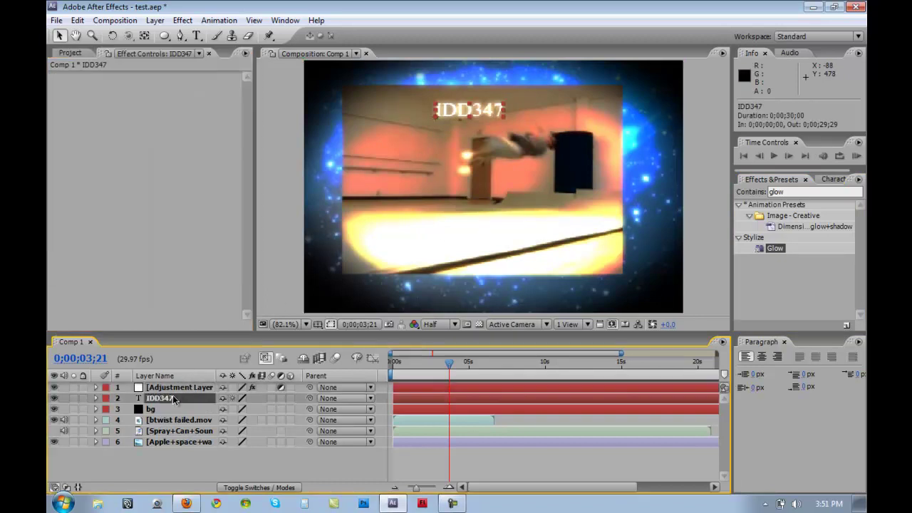
drag(174, 400, 175, 384)
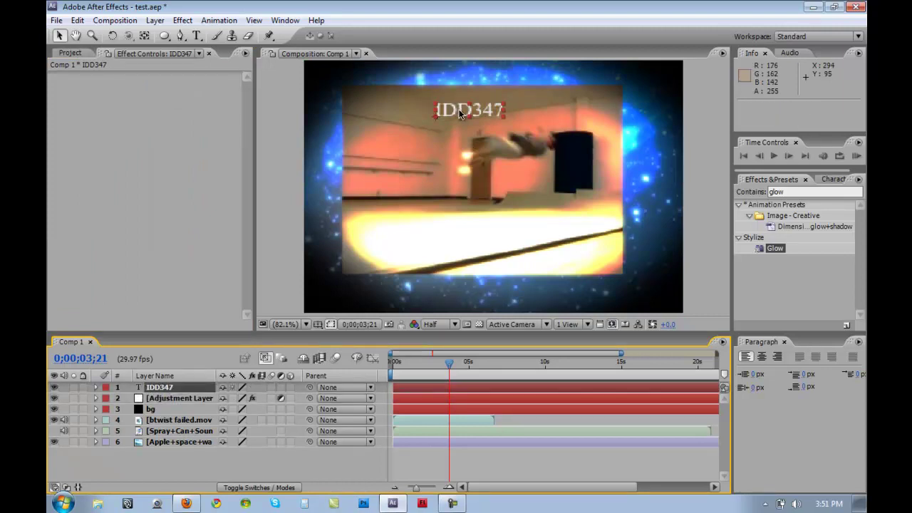
click(182, 399)
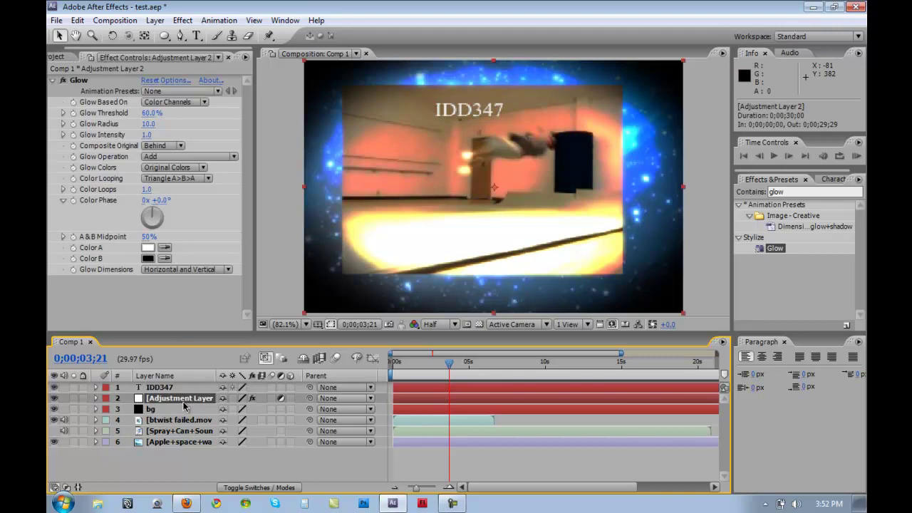